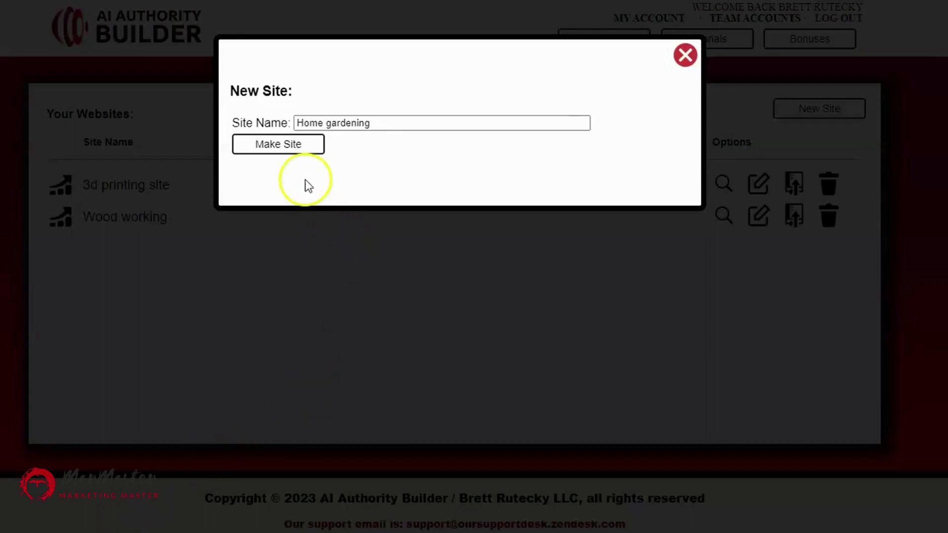
Step: Make the Home gardening site and open its settings from the Edit icon on its row
click(296, 149)
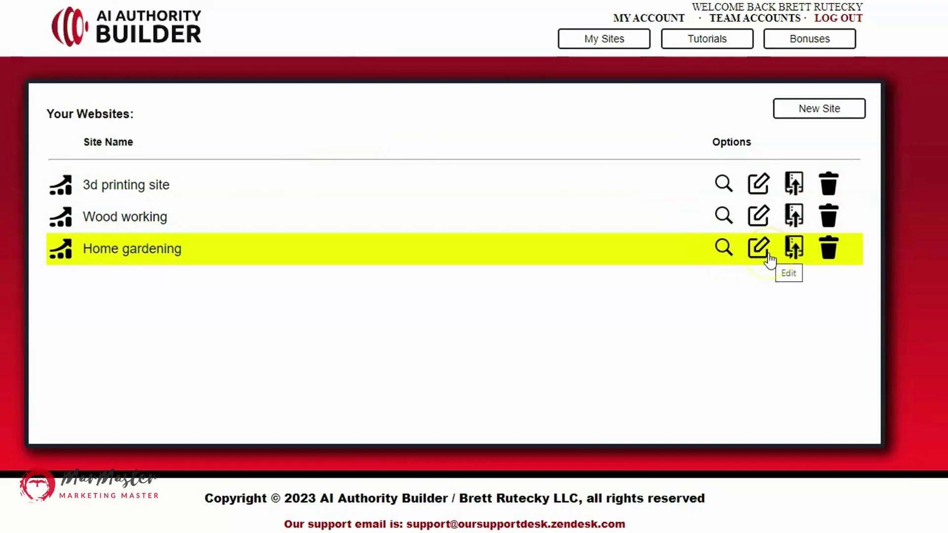
click(767, 254)
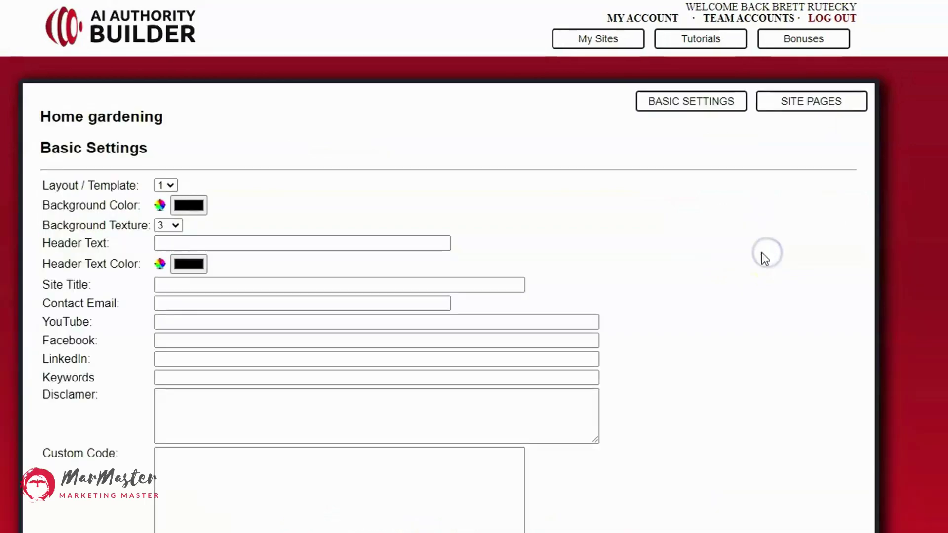
scroll(716, 276, down, 3)
scroll(713, 272, down, 3)
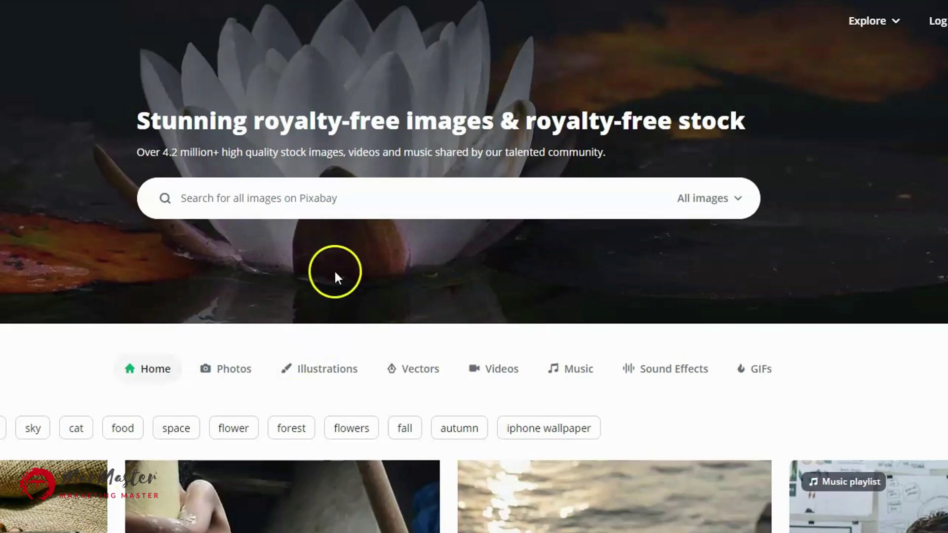
Step: Search Pixabay for 'gardening' and browse the image results
click(294, 195)
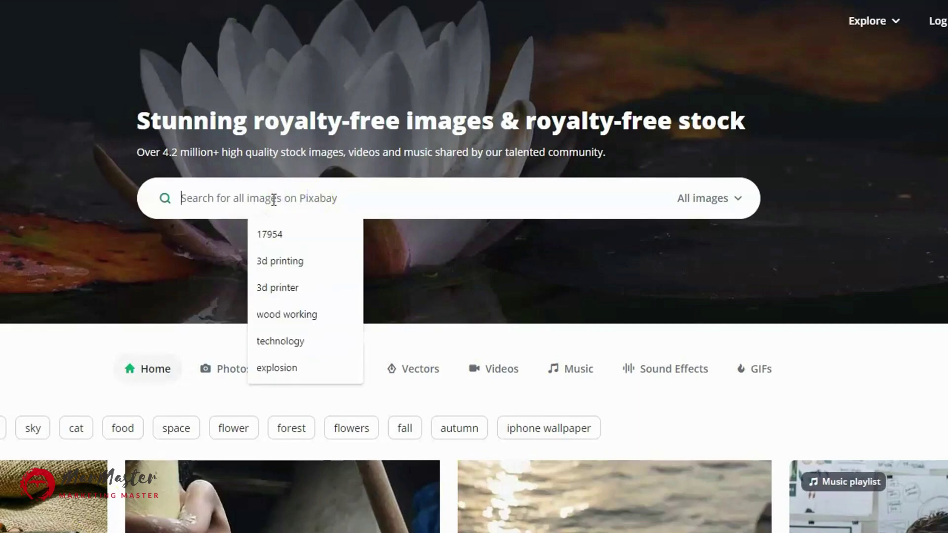
text(gardening)
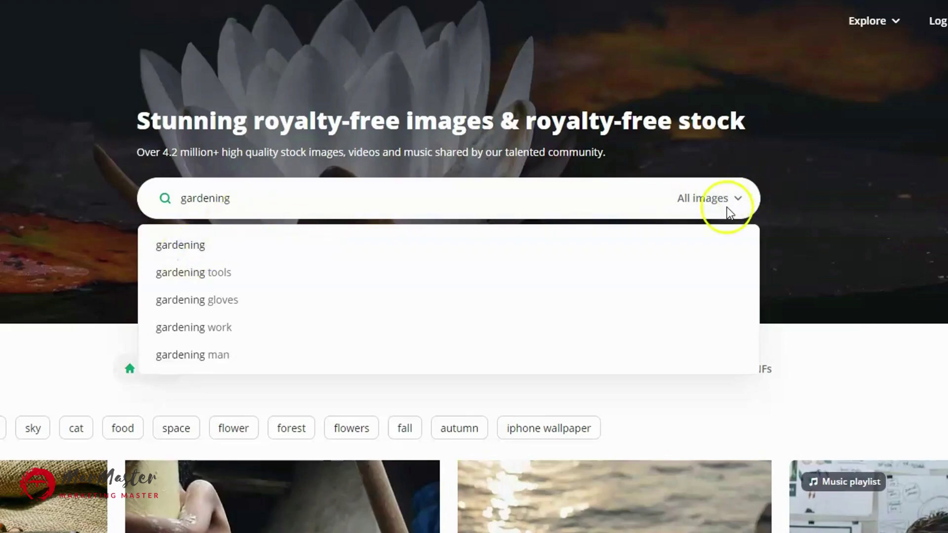
key(Return)
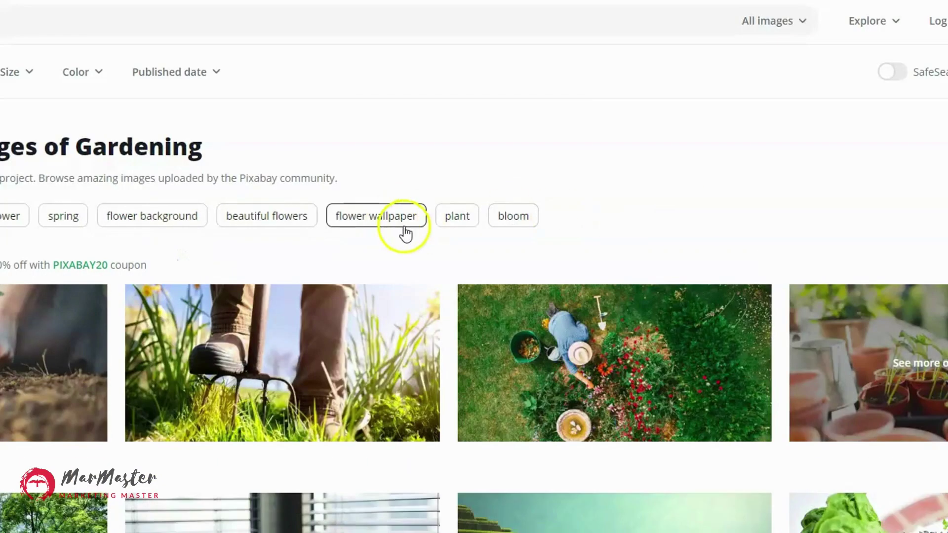
scroll(408, 229, down, 6)
scroll(408, 232, down, 5)
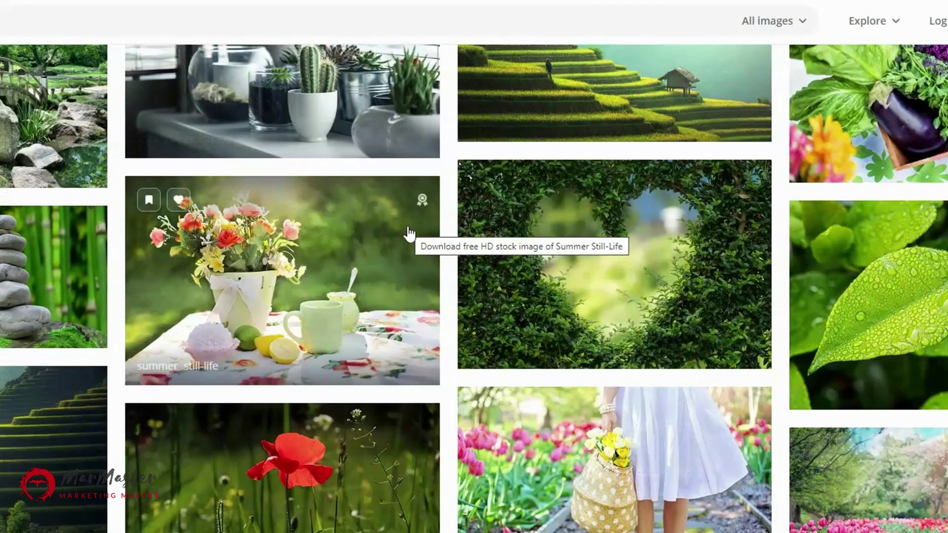
scroll(408, 232, up, 2)
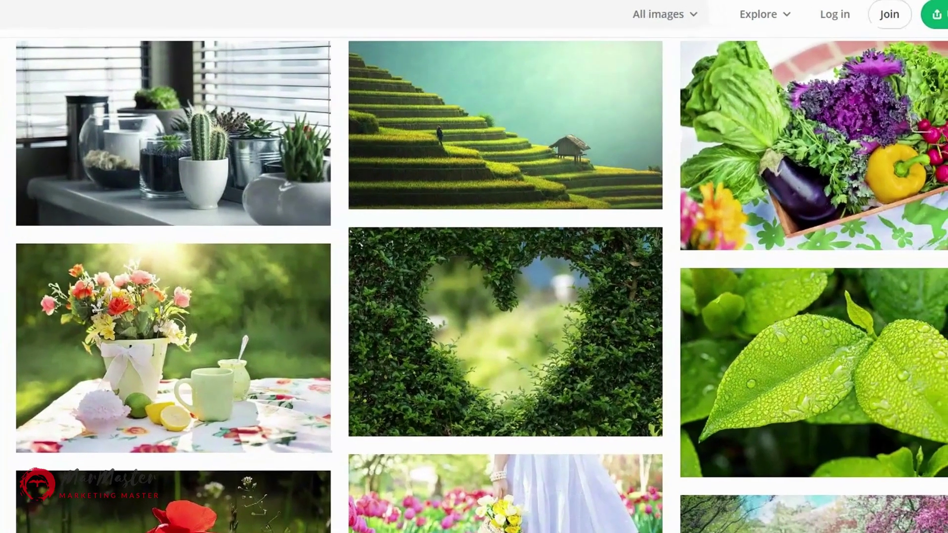
Step: Download the vegetable crate photo at 1920×1279 and return to the site settings
mouse_move(894, 81)
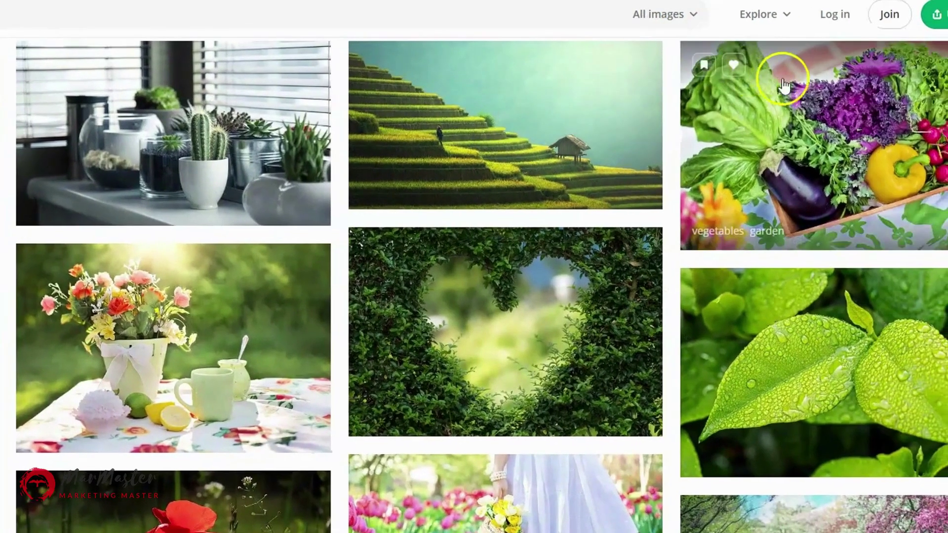
click(794, 106)
click(894, 121)
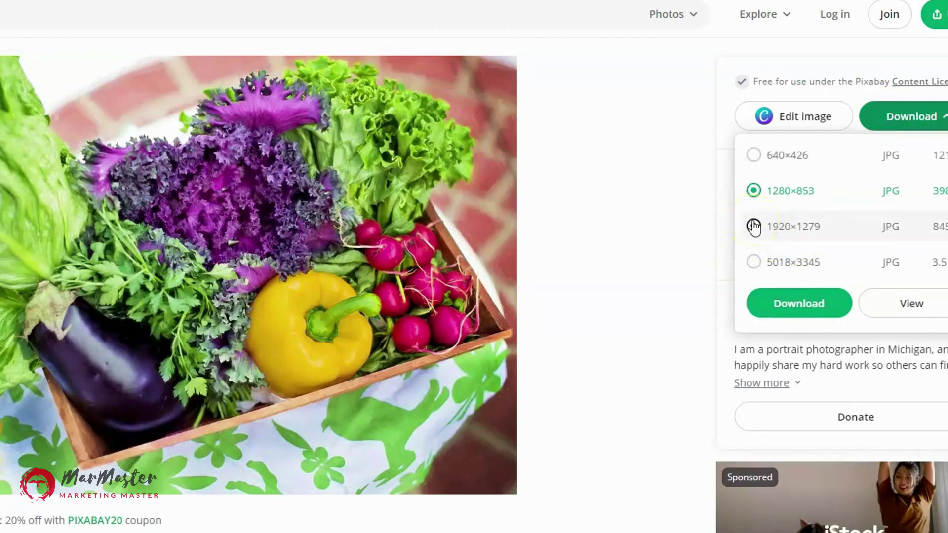
click(753, 226)
click(798, 302)
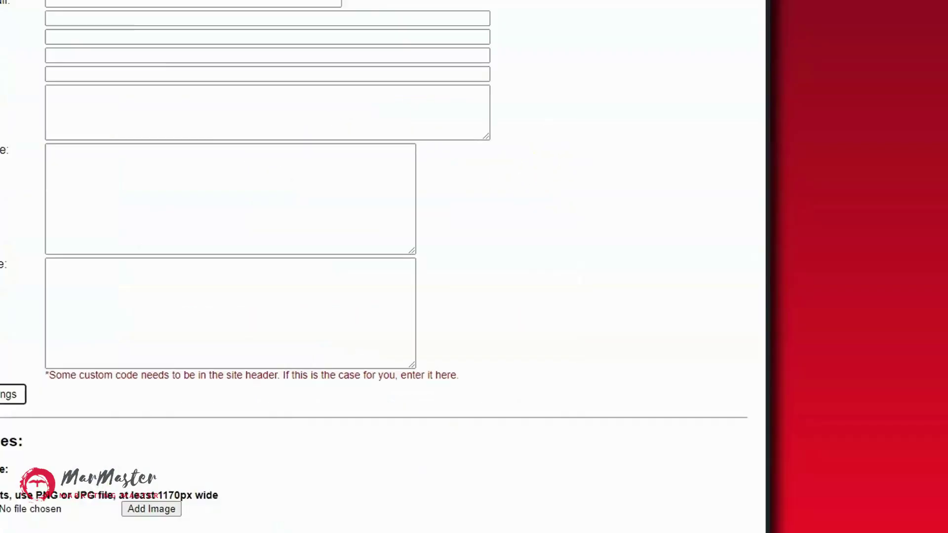
click(205, 327)
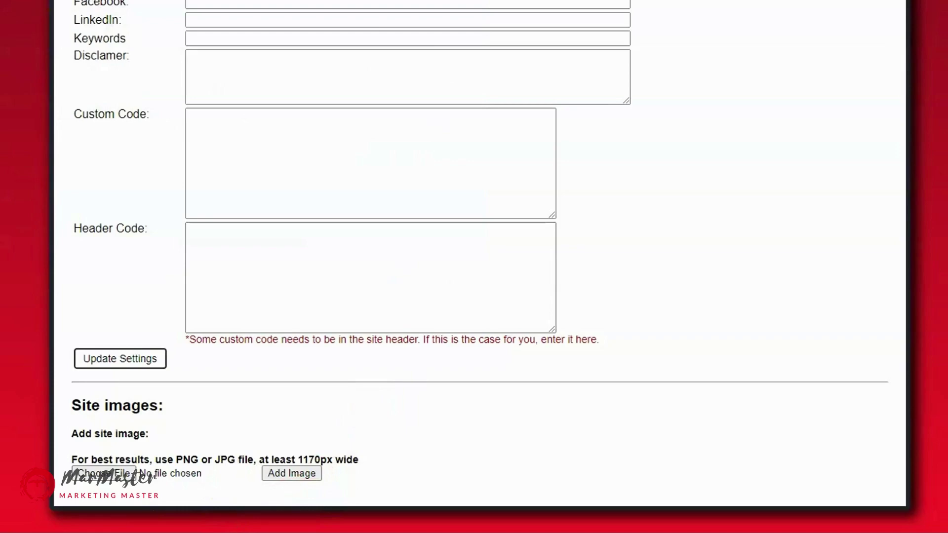
Step: Upload the downloaded vegetable crate JPG as a Home gardening site image
click(289, 476)
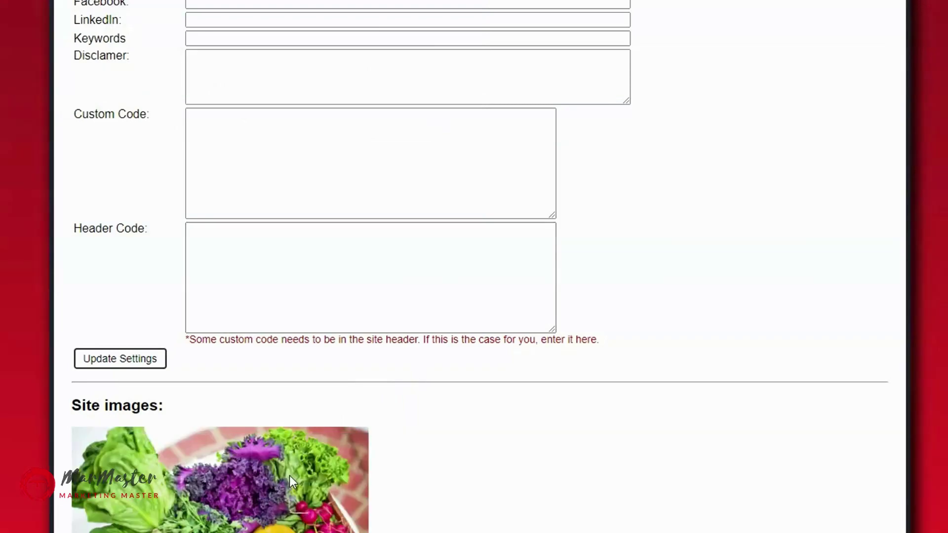
scroll(413, 378, down, 3)
scroll(413, 378, up, 9)
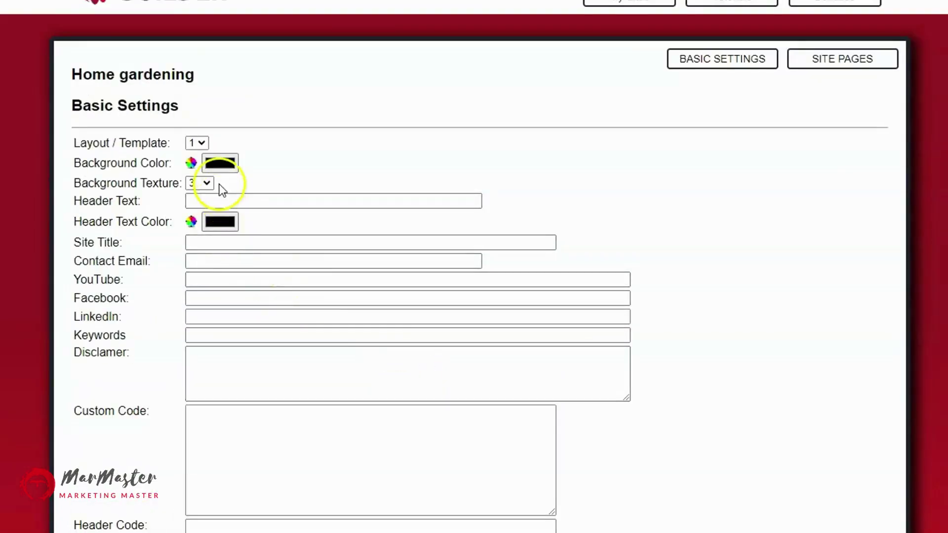
Step: Review the Layout/Template choices, keeping layout 1
click(200, 144)
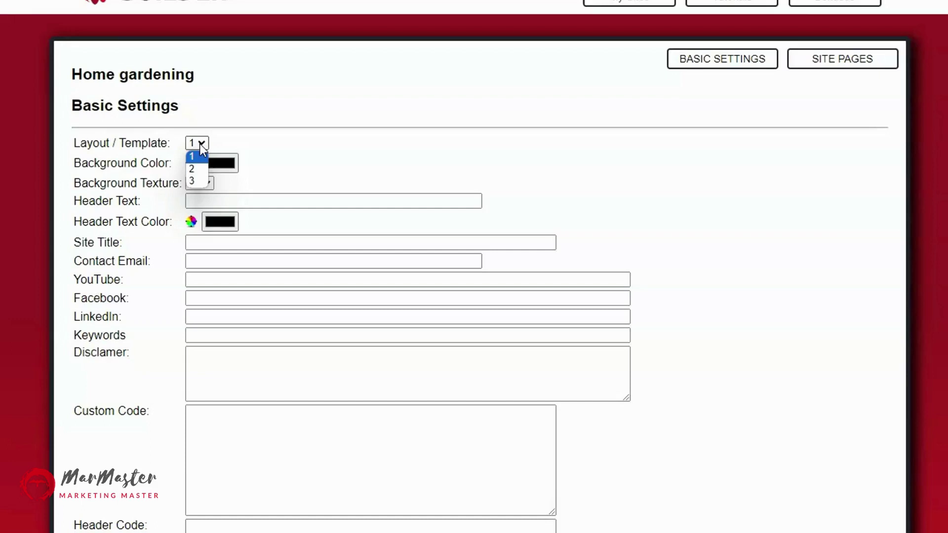
click(296, 121)
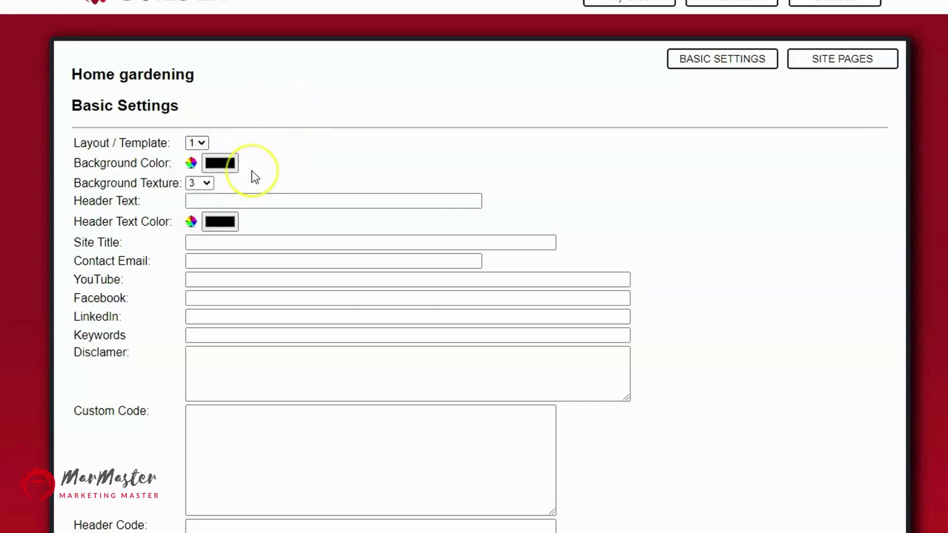
scroll(230, 187, down, 5)
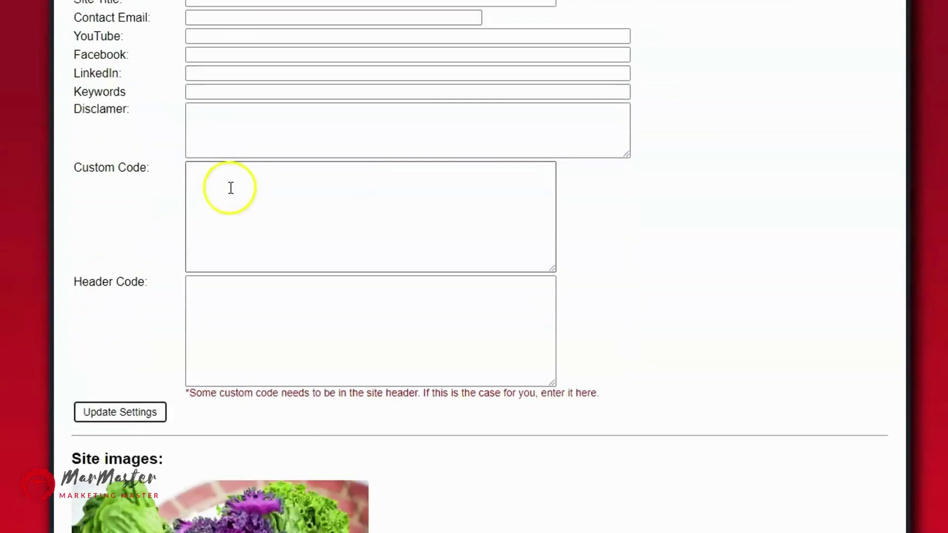
scroll(231, 187, down, 4)
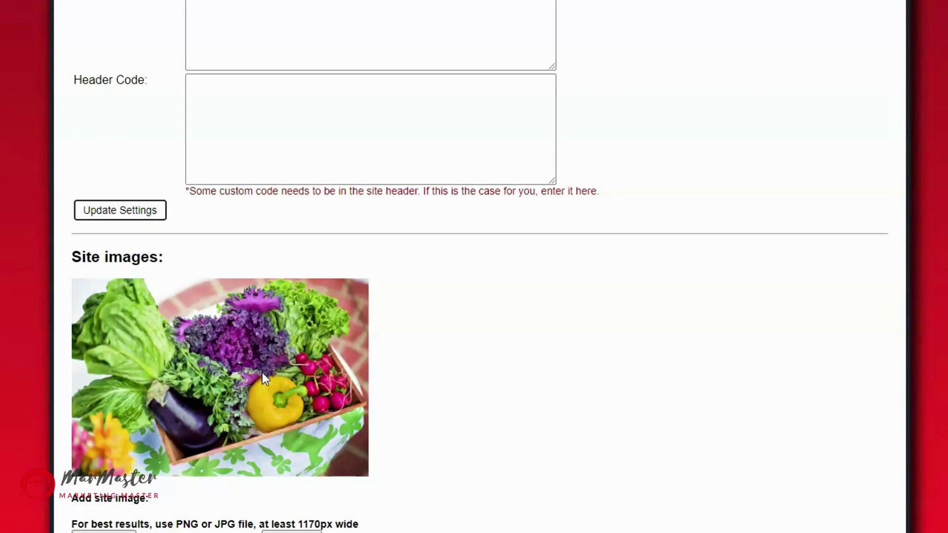
scroll(259, 324, up, 8)
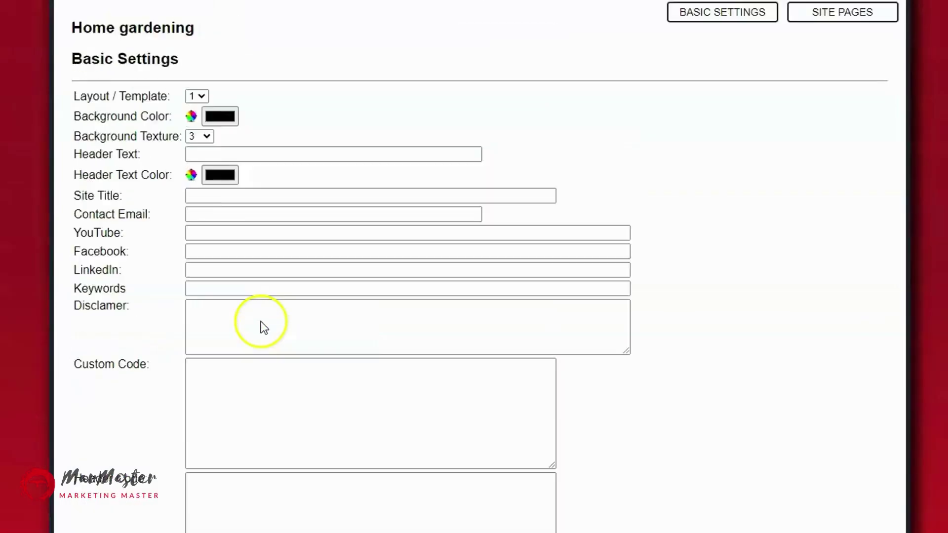
Step: Set the site background colour to light grey and the background texture to 7
click(226, 169)
click(217, 191)
mouse_move(218, 192)
mouse_down()
mouse_move(203, 196)
mouse_move(213, 184)
mouse_up()
click(392, 158)
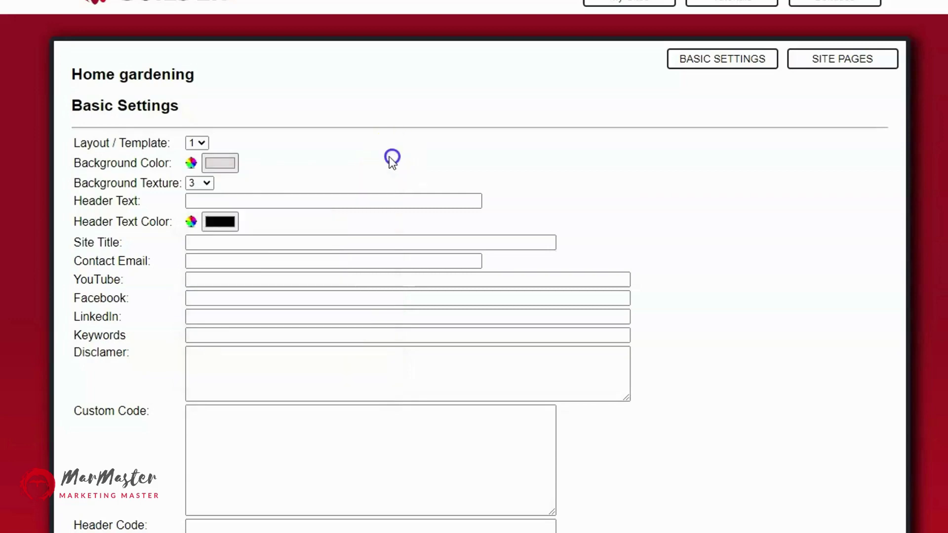
click(207, 184)
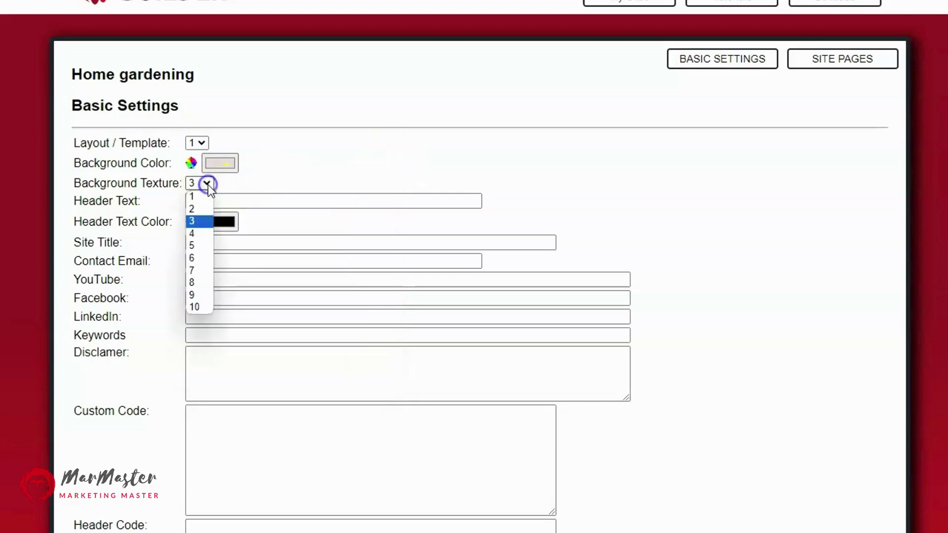
click(194, 270)
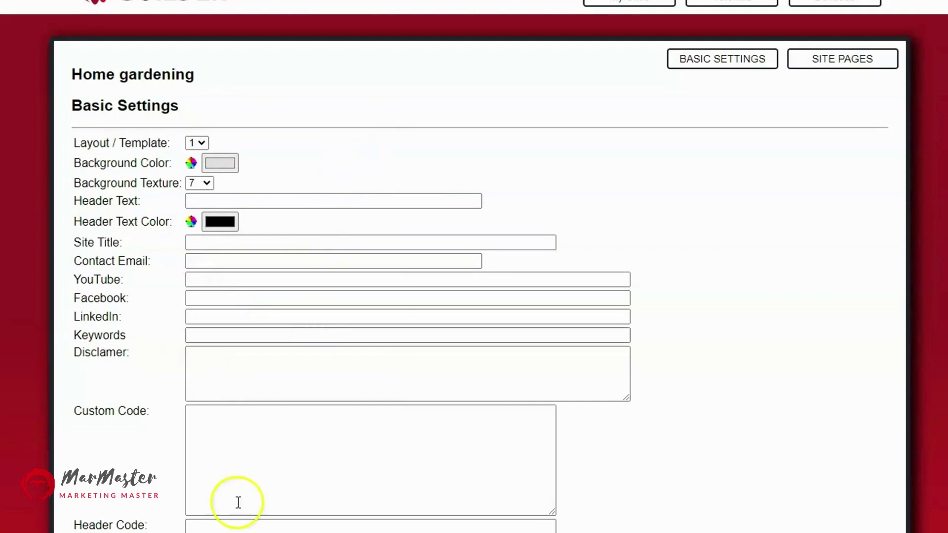
Step: Enter a Home Gardening Guide header text and site title, then save the settings
click(247, 203)
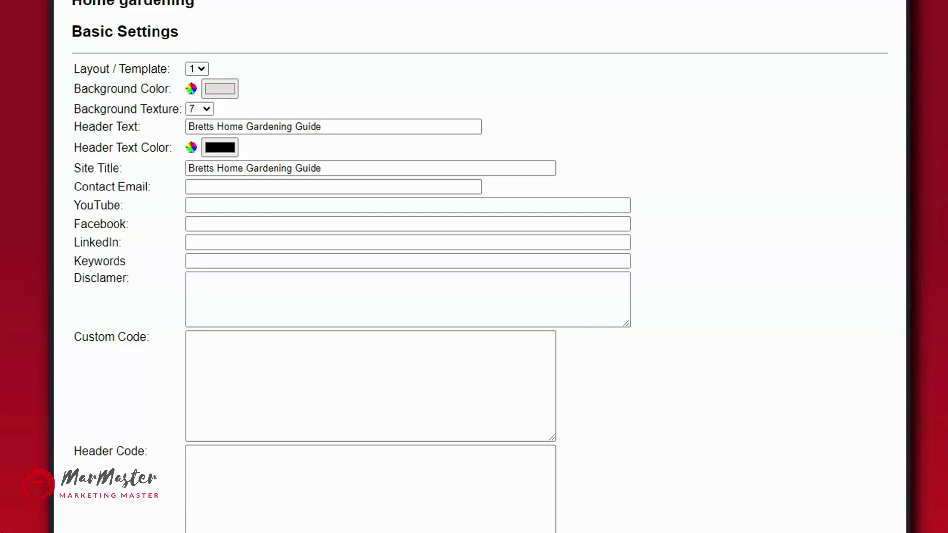
scroll(357, 374, down, 3)
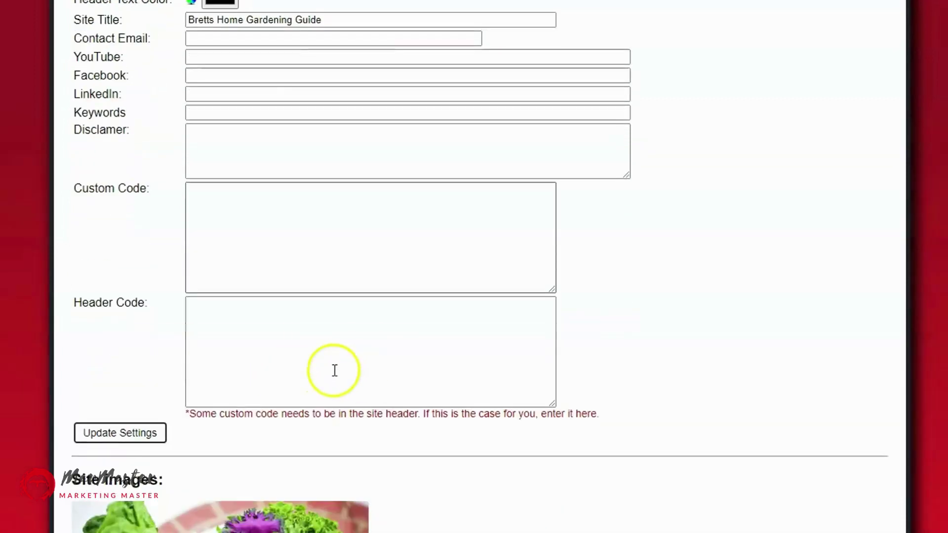
click(120, 438)
click(617, 5)
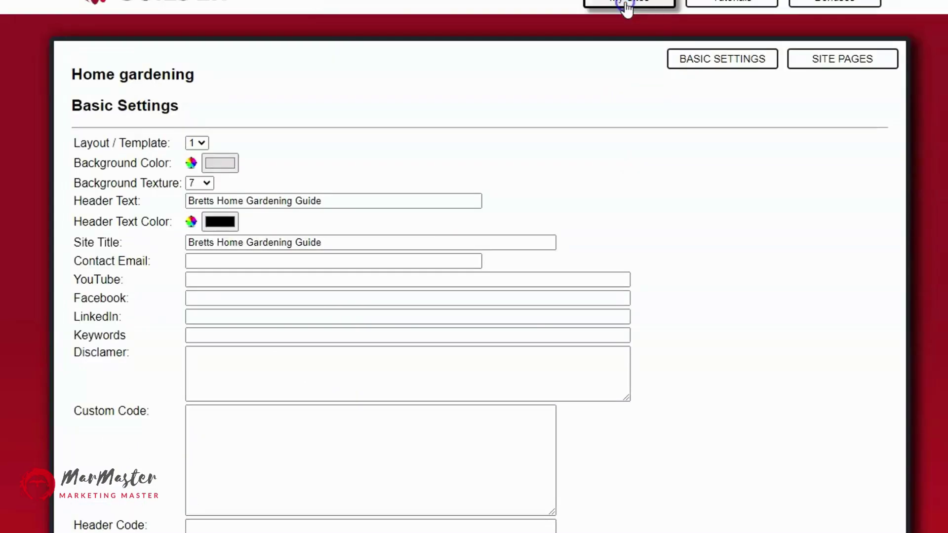
Step: Create an Authority post page titled 'Introduction to home gardening' with a matching topic
click(834, 64)
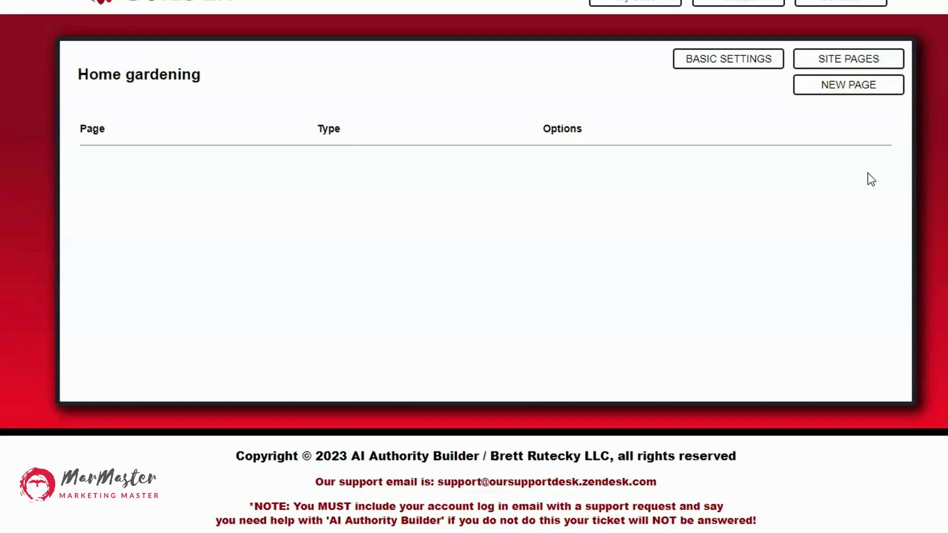
click(845, 87)
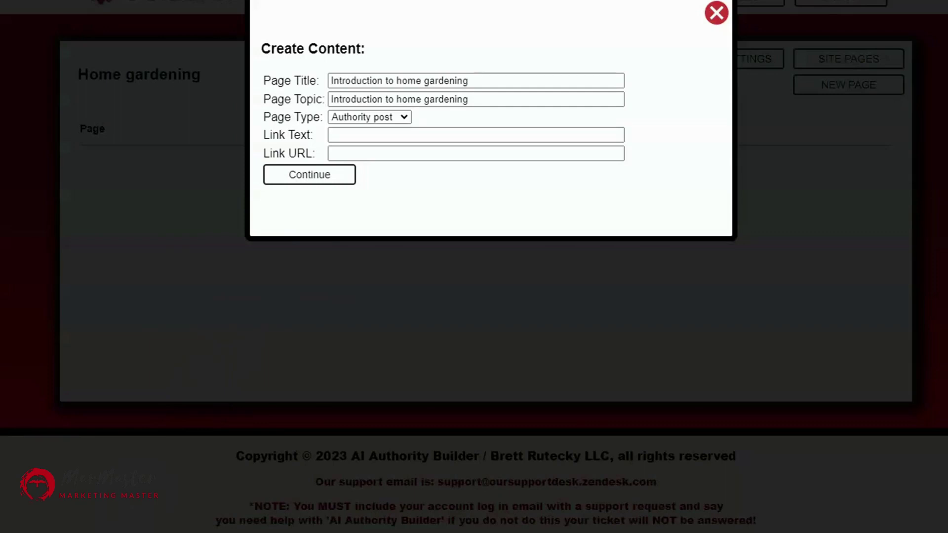
click(347, 176)
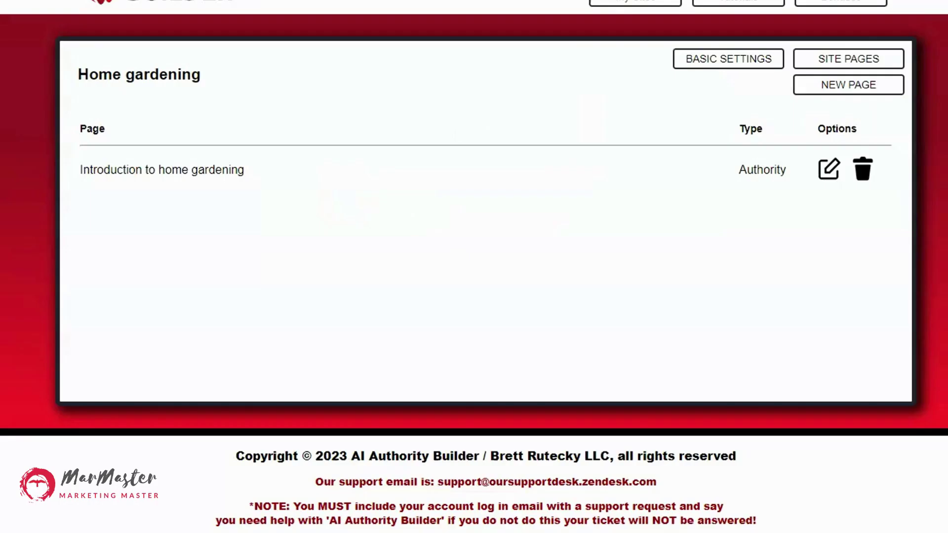
Step: Open the 'Introduction to home gardening' page in the editor and read through its article
click(830, 173)
scroll(765, 241, down, 3)
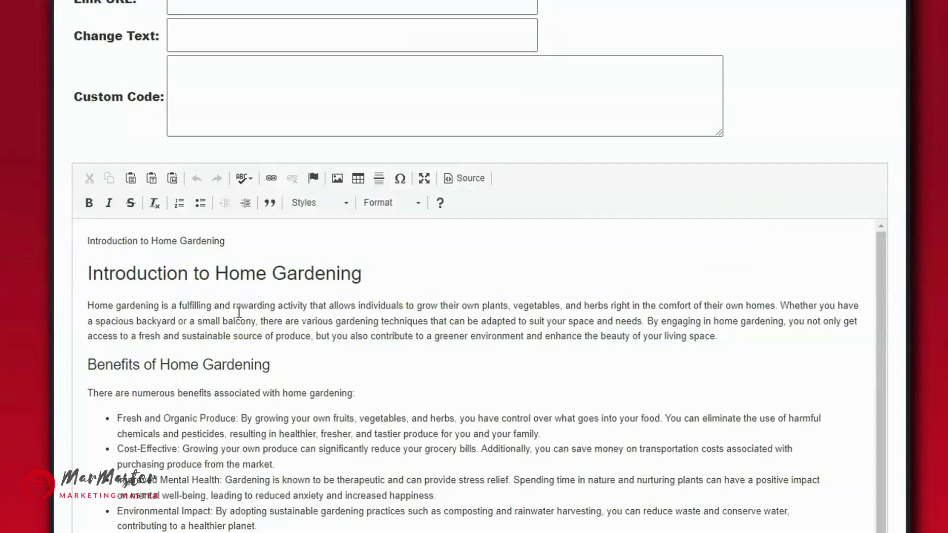
scroll(234, 314, up, 3)
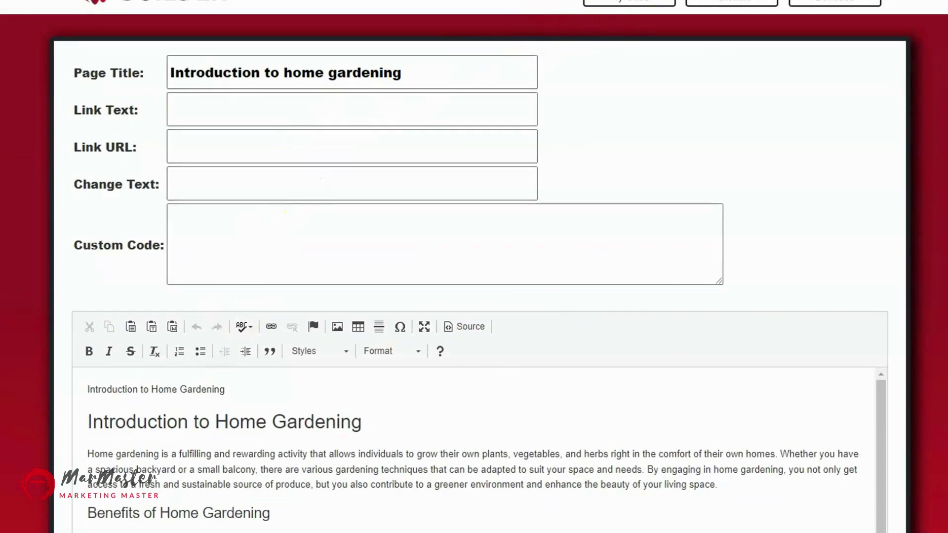
Step: View the live Home gardening site from My Sites, then go back to the websites list
click(629, 2)
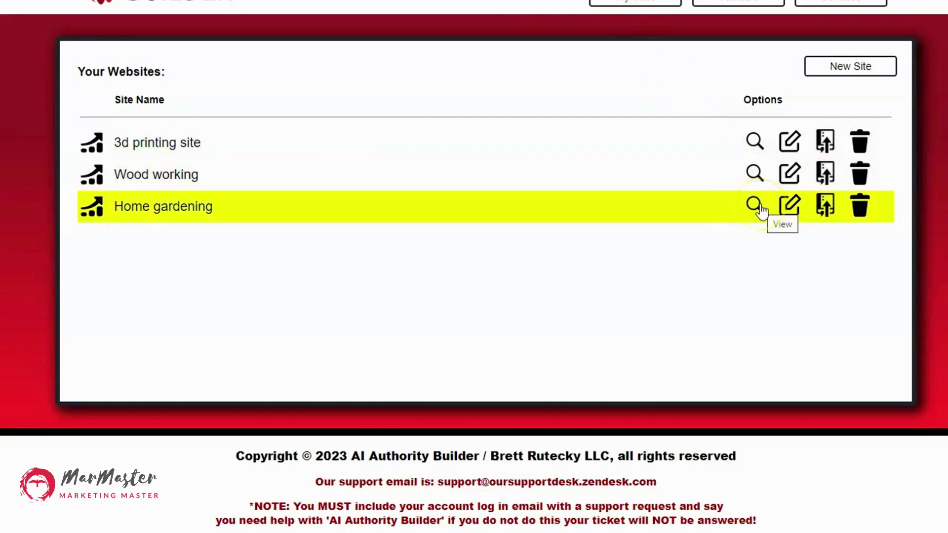
click(754, 204)
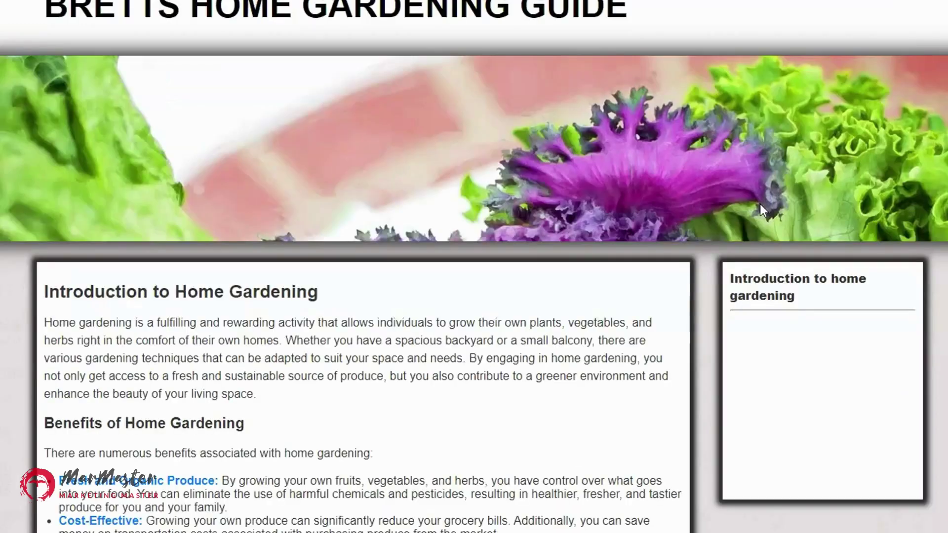
scroll(232, 348, down, 3)
scroll(232, 348, up, 3)
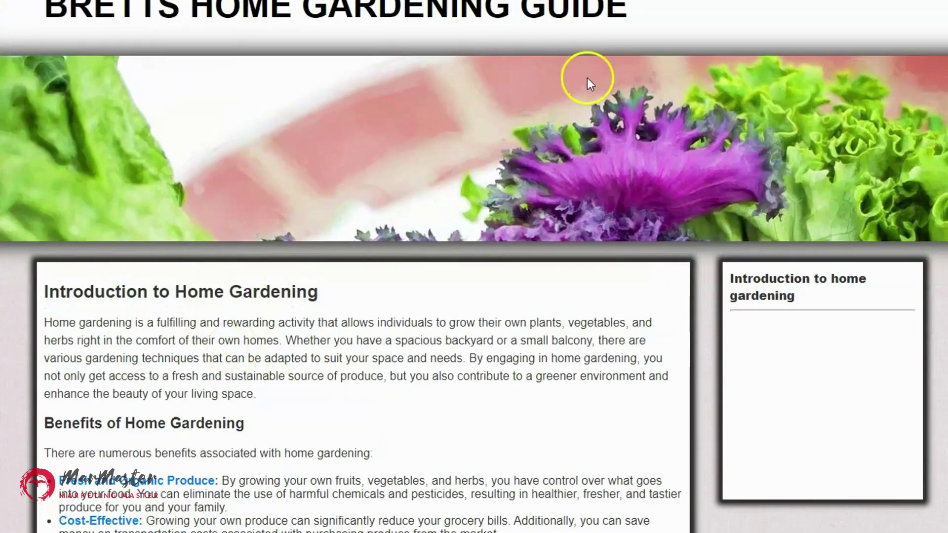
scroll(587, 79, down, 3)
scroll(572, 78, up, 1)
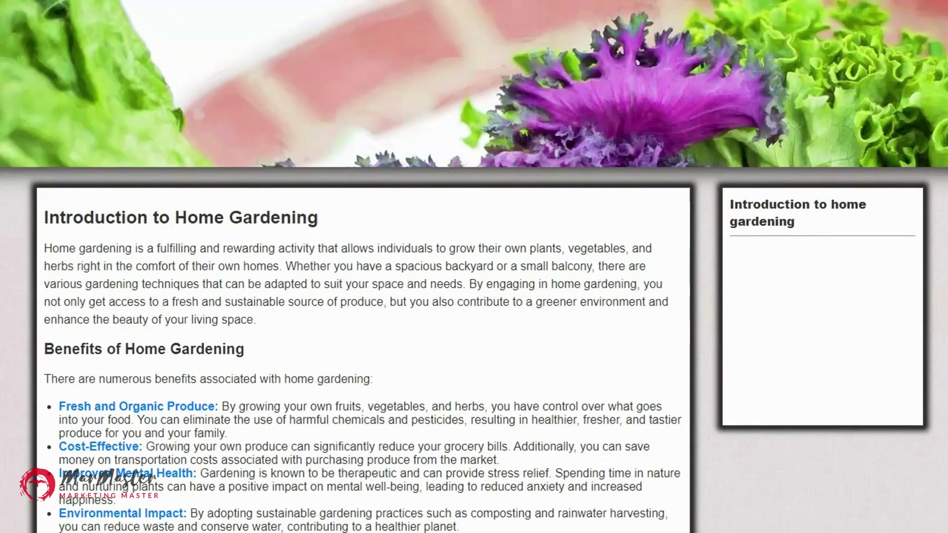
key(alt+Left)
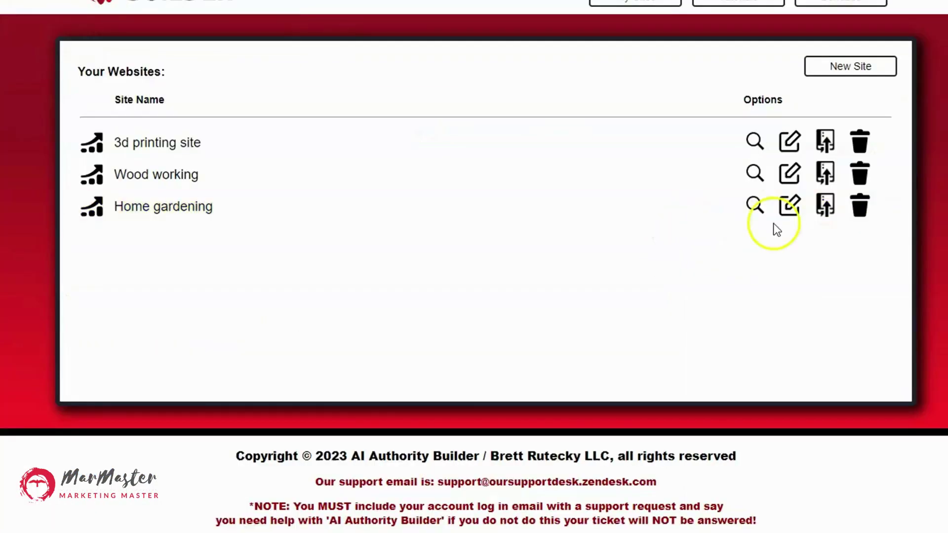
Step: Change Home gardening's Layout/Template from 1 to 3 and save the settings
click(790, 207)
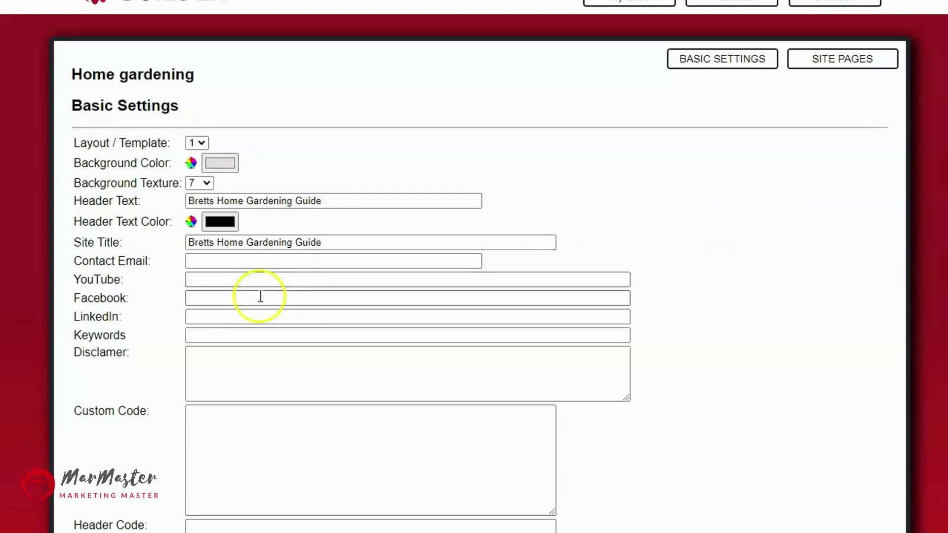
click(197, 143)
click(195, 182)
click(434, 136)
scroll(450, 259, down, 6)
click(127, 284)
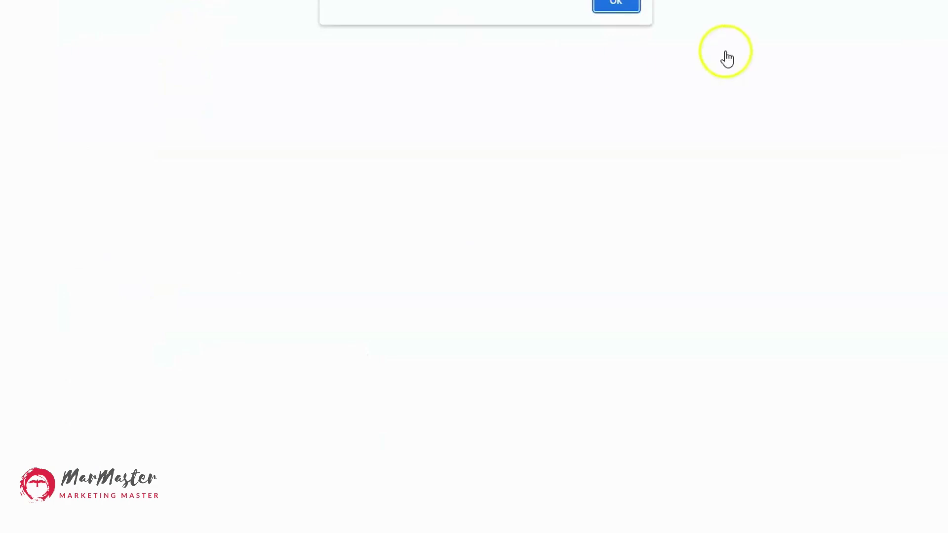
click(626, 7)
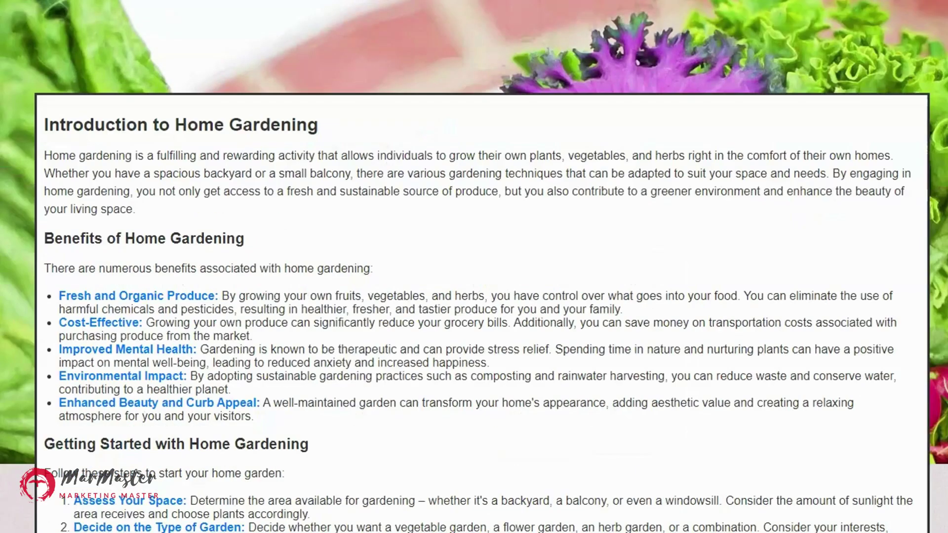
Step: Scroll through the live site to inspect the full-width layout 3
scroll(765, 245, up, 3)
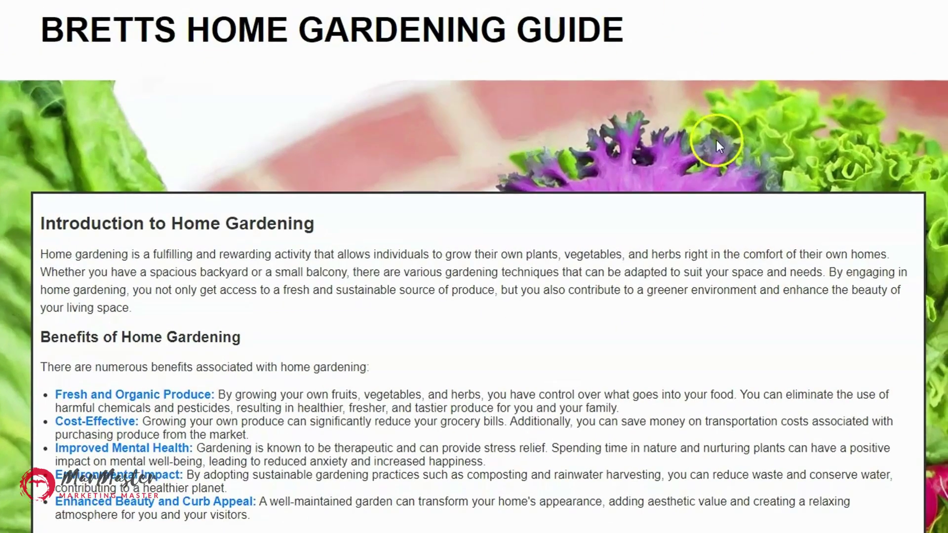
scroll(835, 282, down, 3)
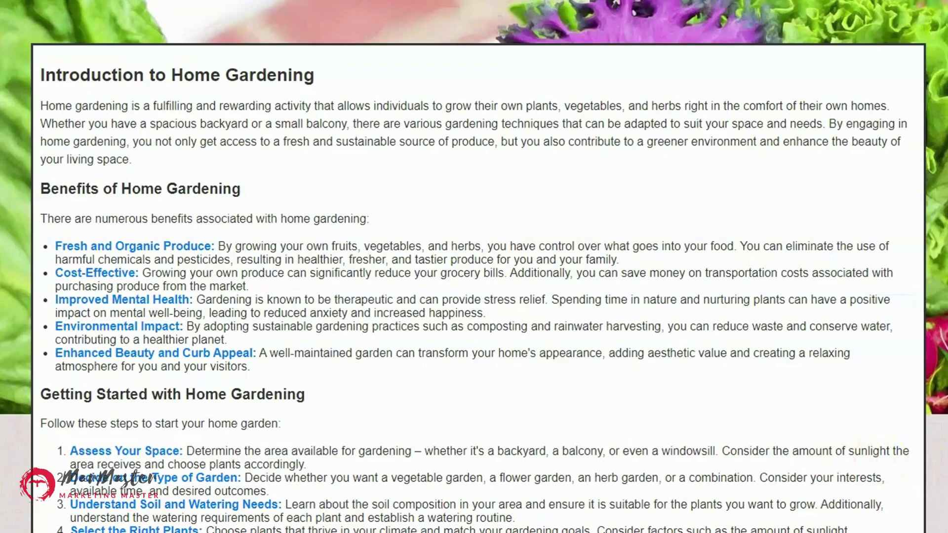
scroll(774, 377, up, 3)
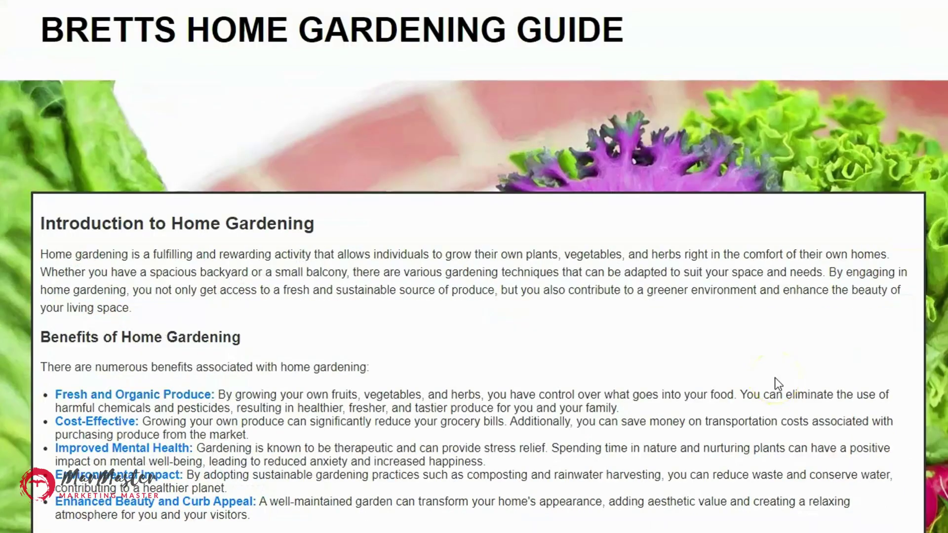
scroll(910, 315, down, 7)
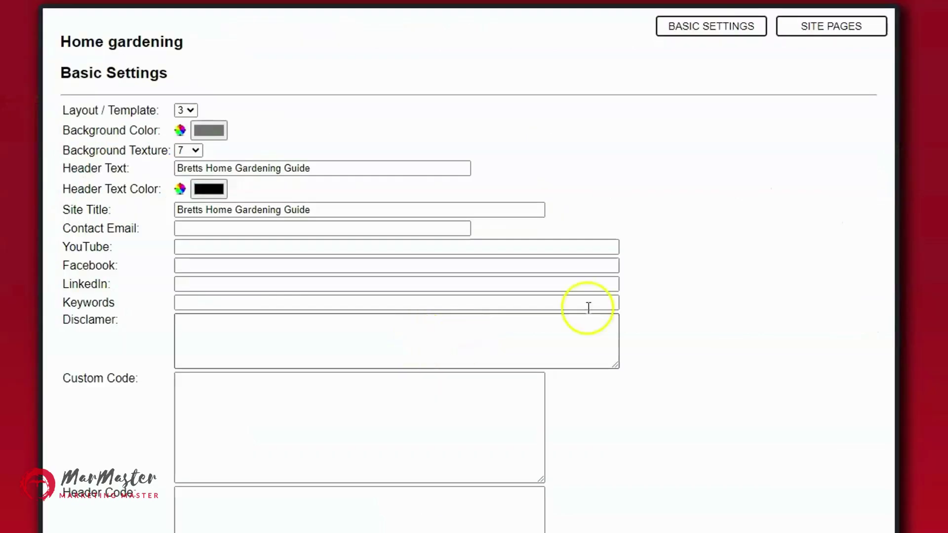
Step: Create an Authority post page titled 'Tools needed to get started with home gardening'
click(836, 31)
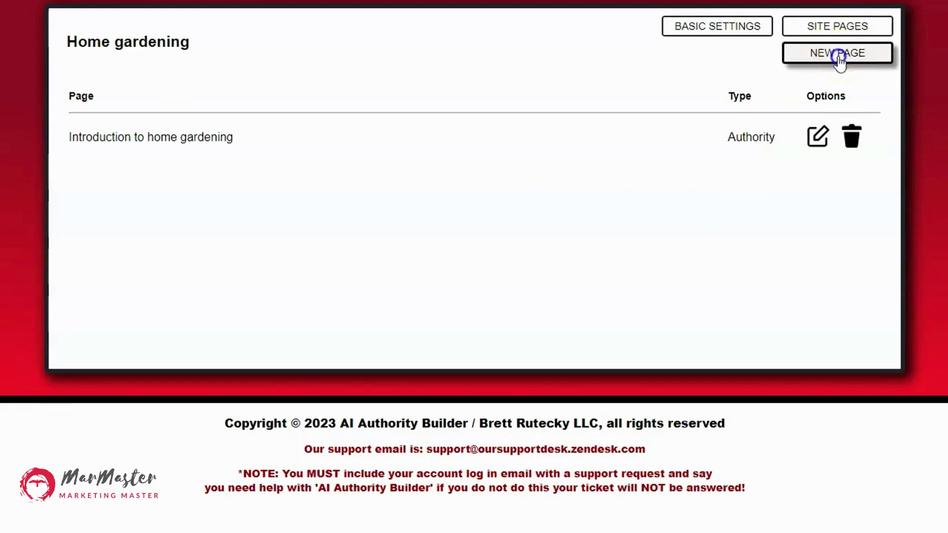
click(837, 55)
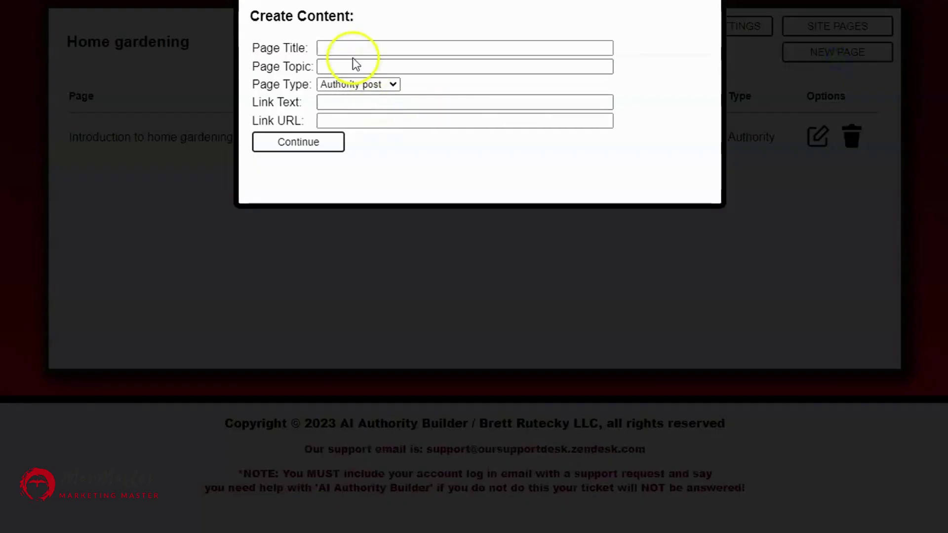
scroll(403, 10, up, 1)
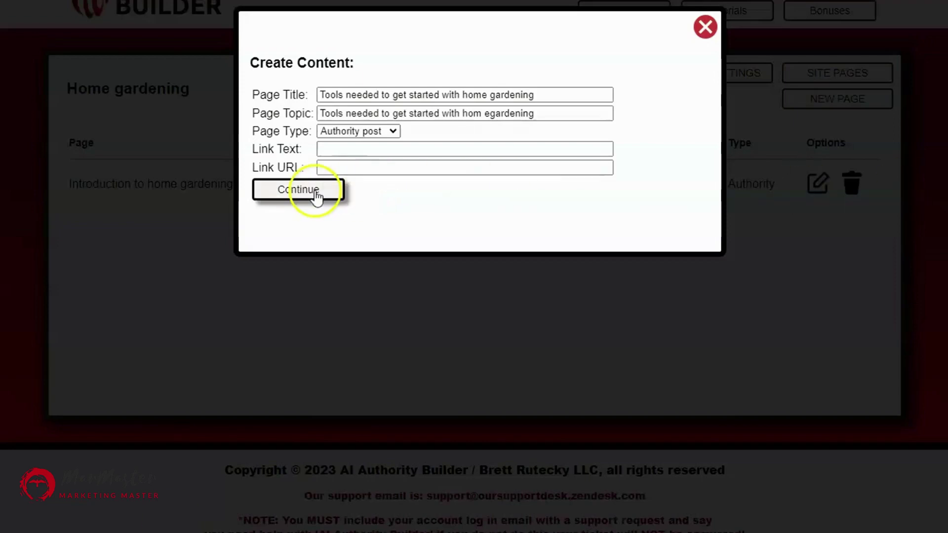
click(316, 195)
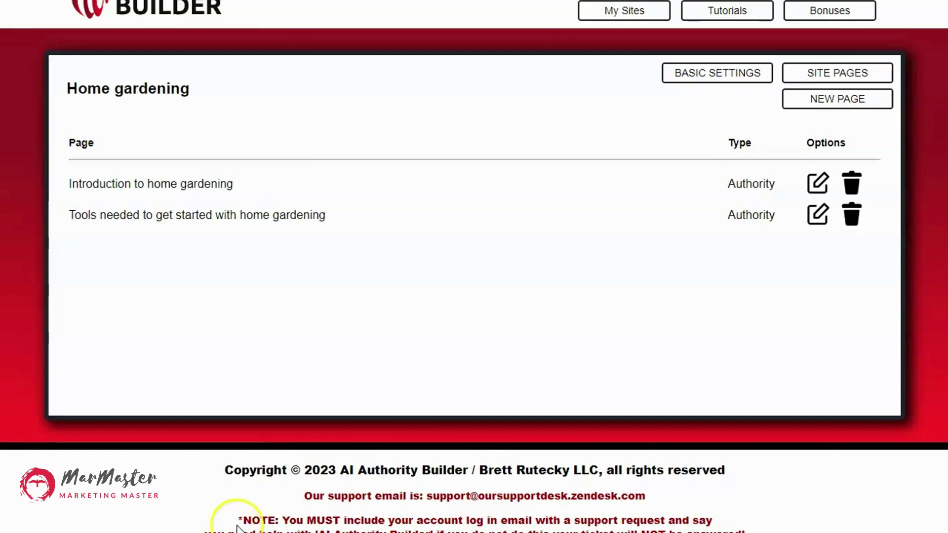
Step: Add a Product review page titled '10 Piece gardening tools for beginners' with the Amazon link as topic
click(853, 99)
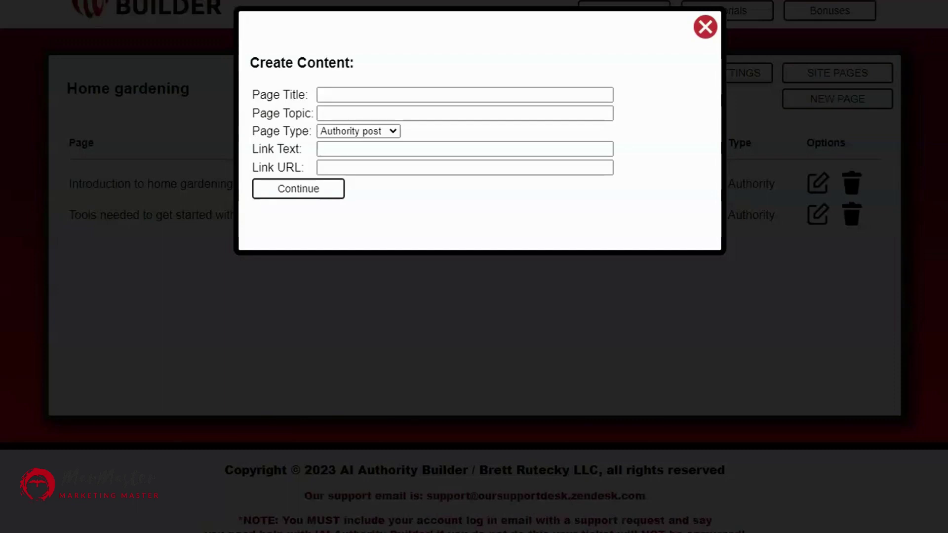
text(10 Piece gardening tools for beginners)
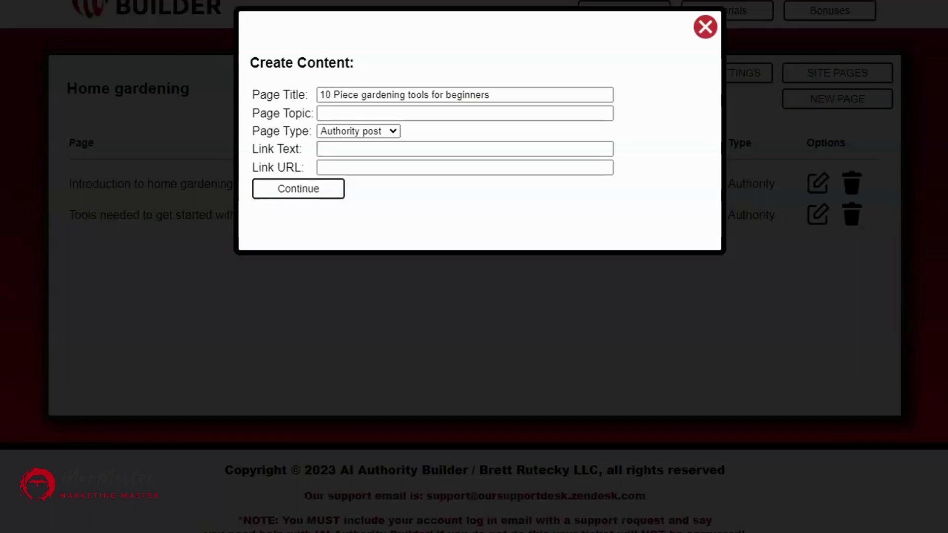
click(352, 115)
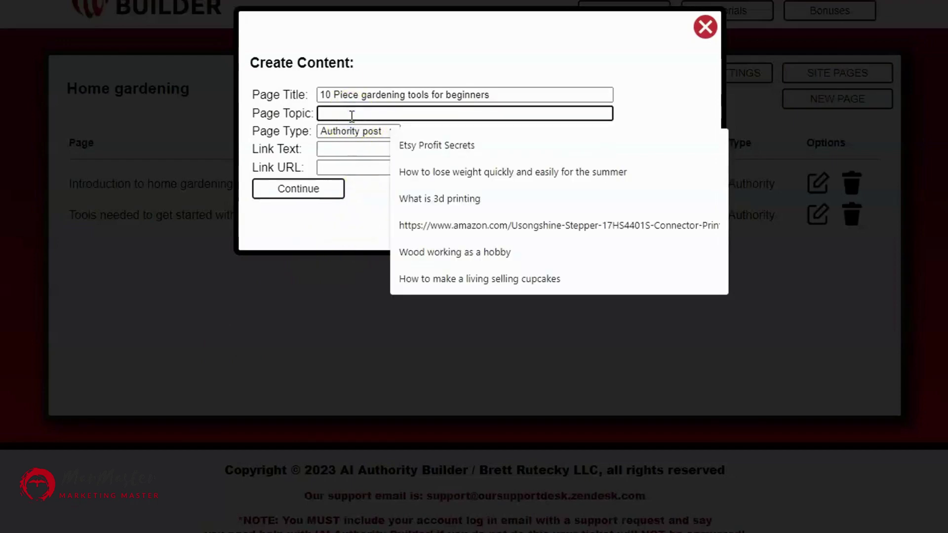
text(https://www.amazon.com/Gardening-Tool-Set-untovei-Garden/dp/B0CB5SSZXM)
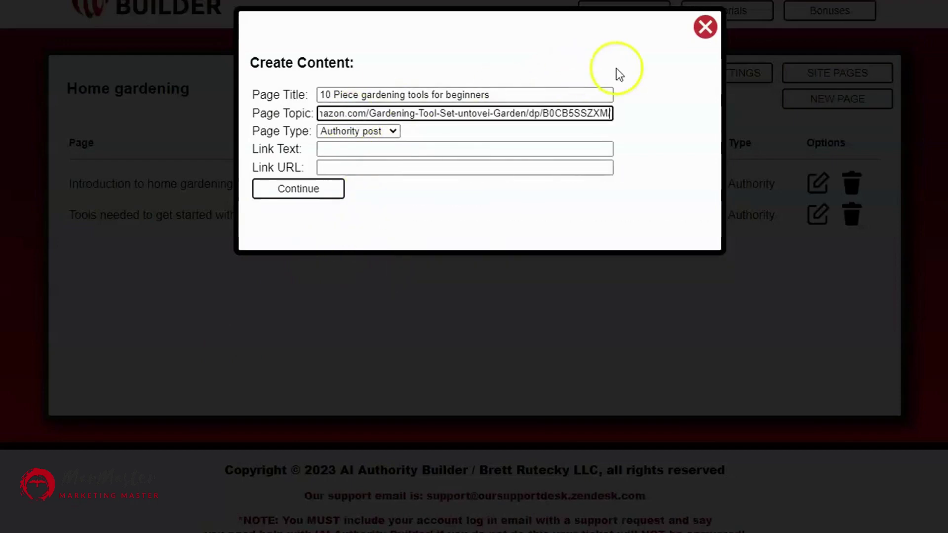
click(673, 88)
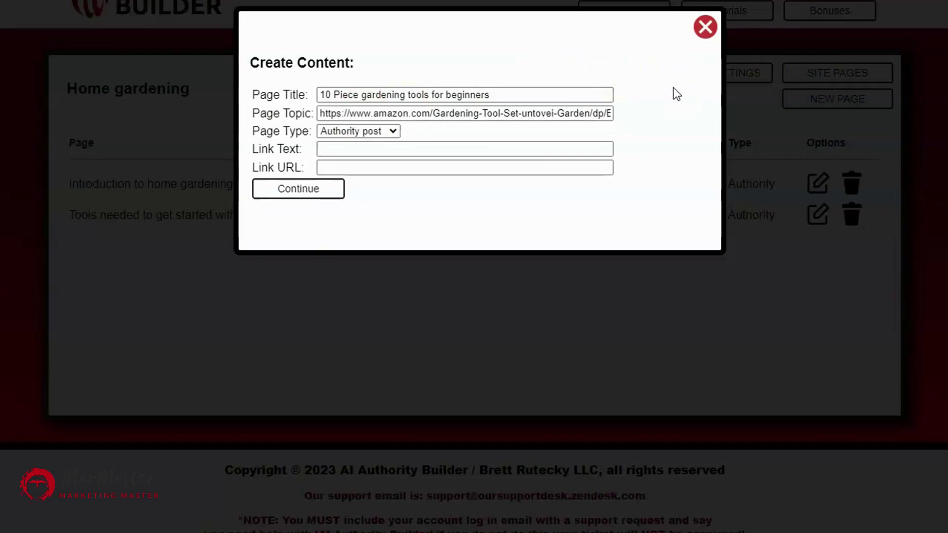
click(392, 133)
click(371, 157)
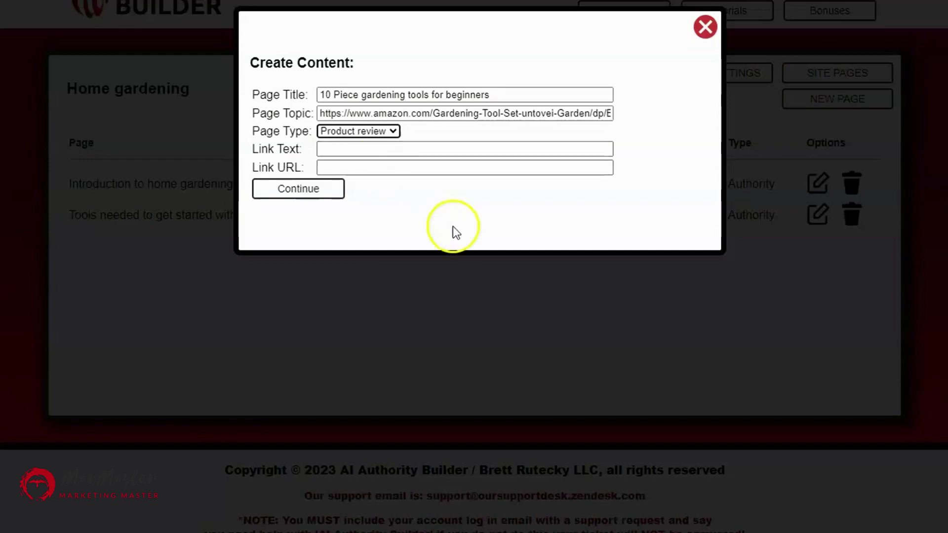
Step: Set the Amazon link as Link URL with 'CLICK HERE TO GET BUY' link text, and generate the page
click(340, 168)
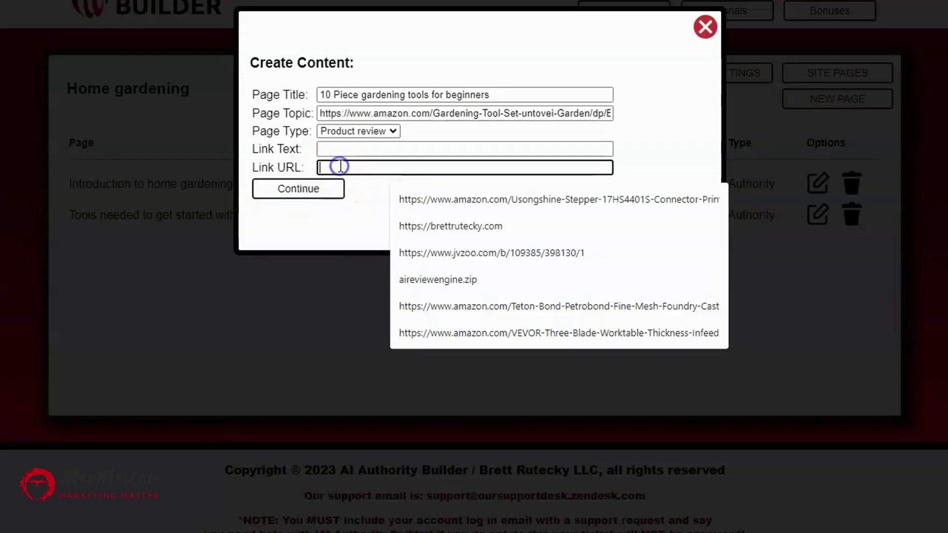
text(https://www.amazon.com/Gardening-Tool-Set-untovei-Garden/dp/B0CB5SSZXM/)
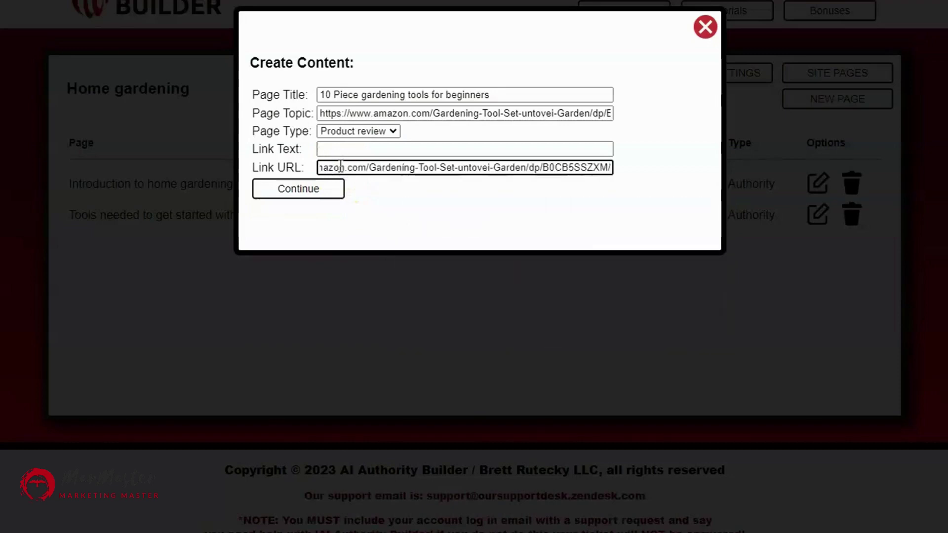
click(644, 153)
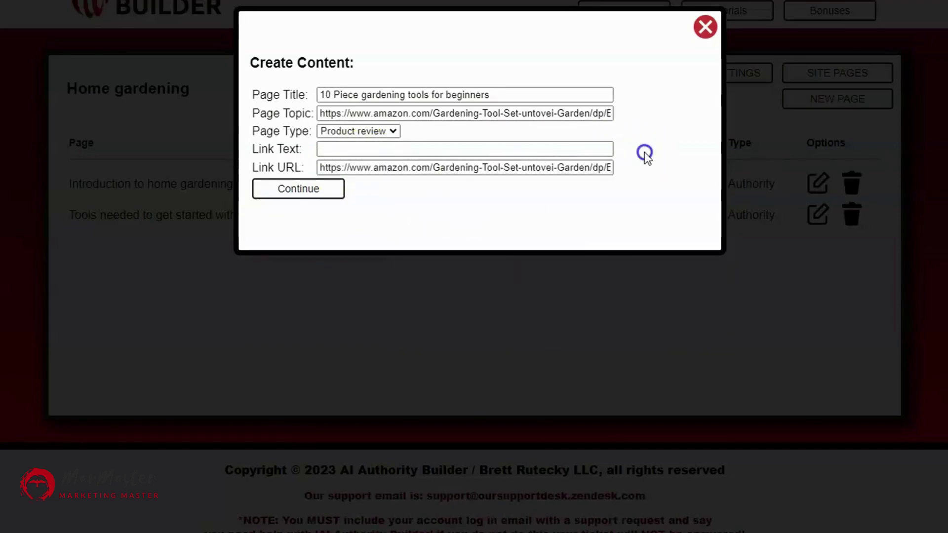
click(344, 153)
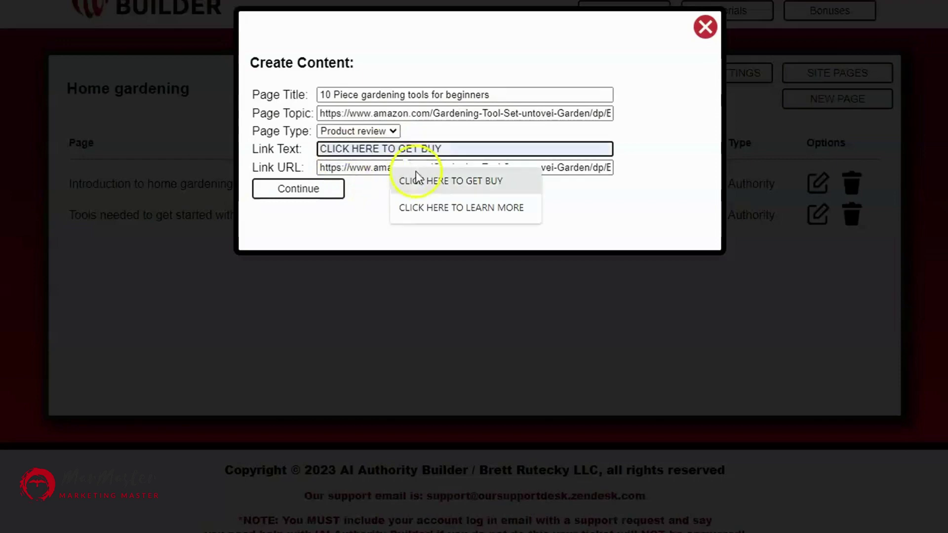
click(438, 181)
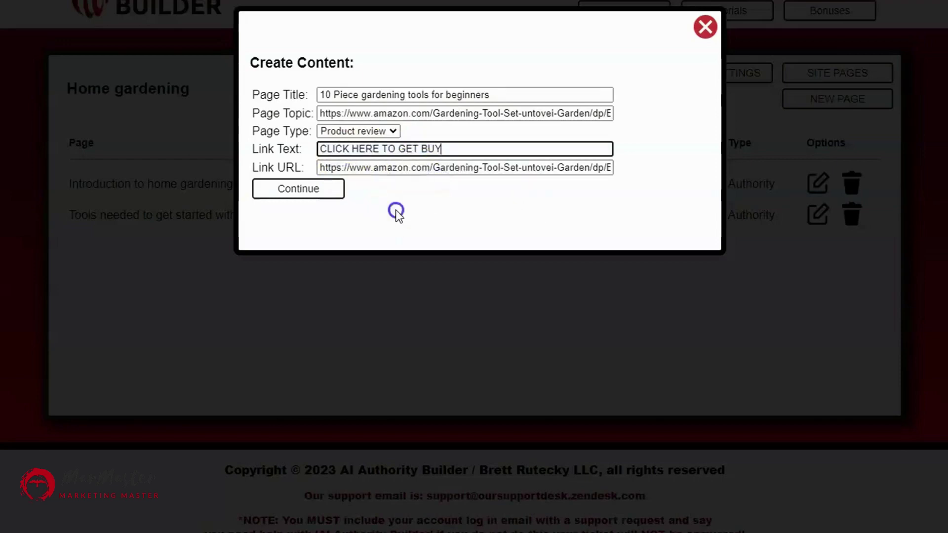
click(316, 192)
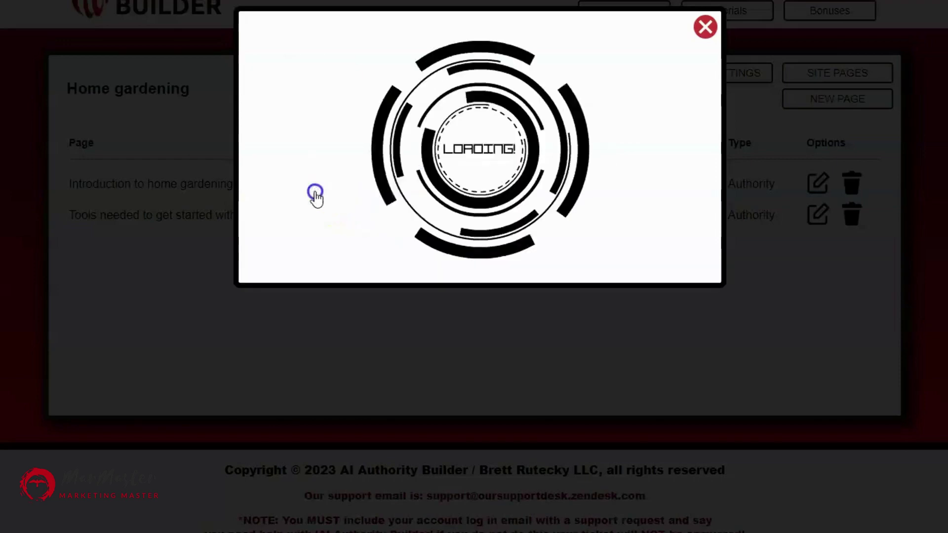